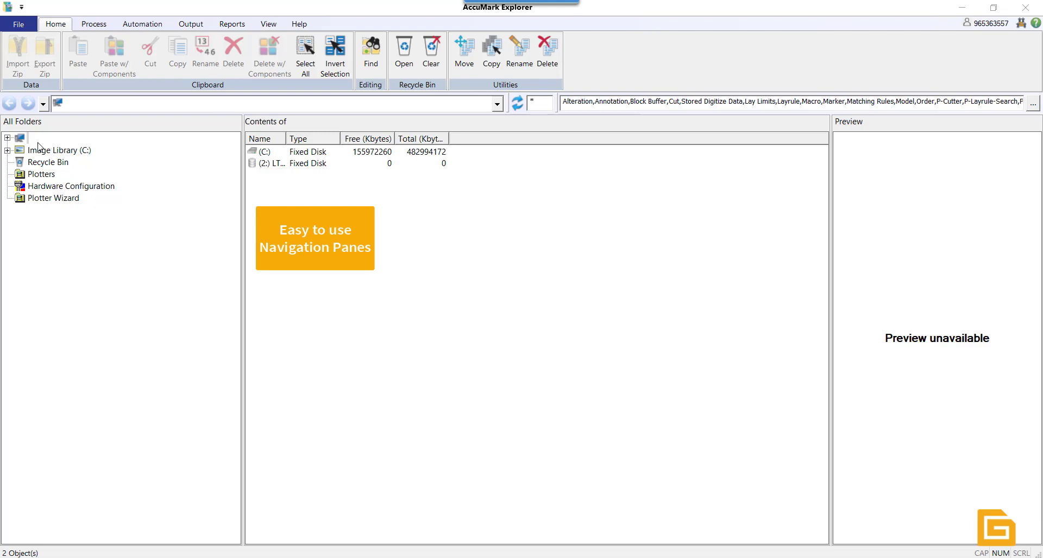
- Expand the computer and the C: drive in the folder tree and open the DATA90 storage area
{"action": "left_click", "coordinate": [7, 138]}
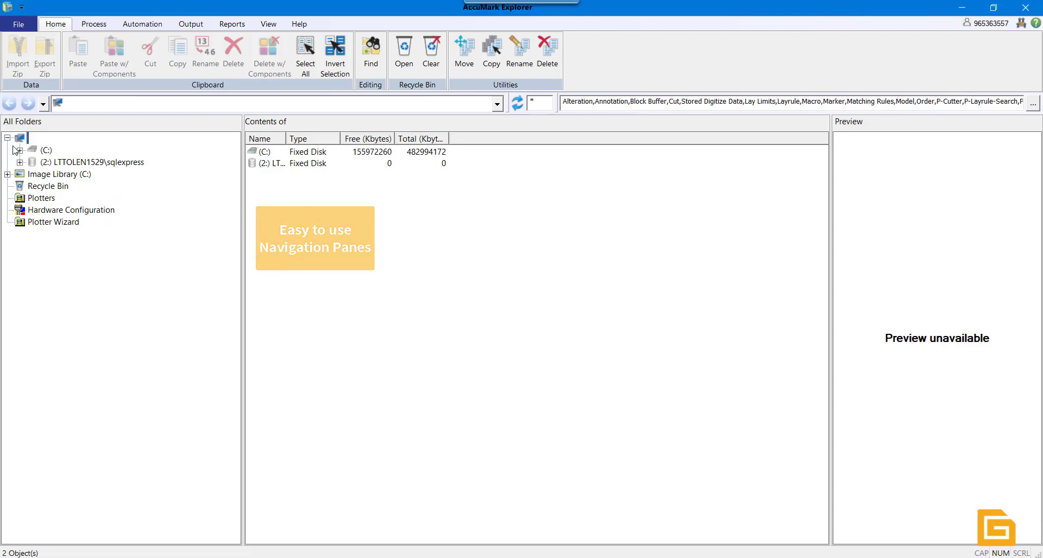
{"action": "left_click", "coordinate": [20, 150]}
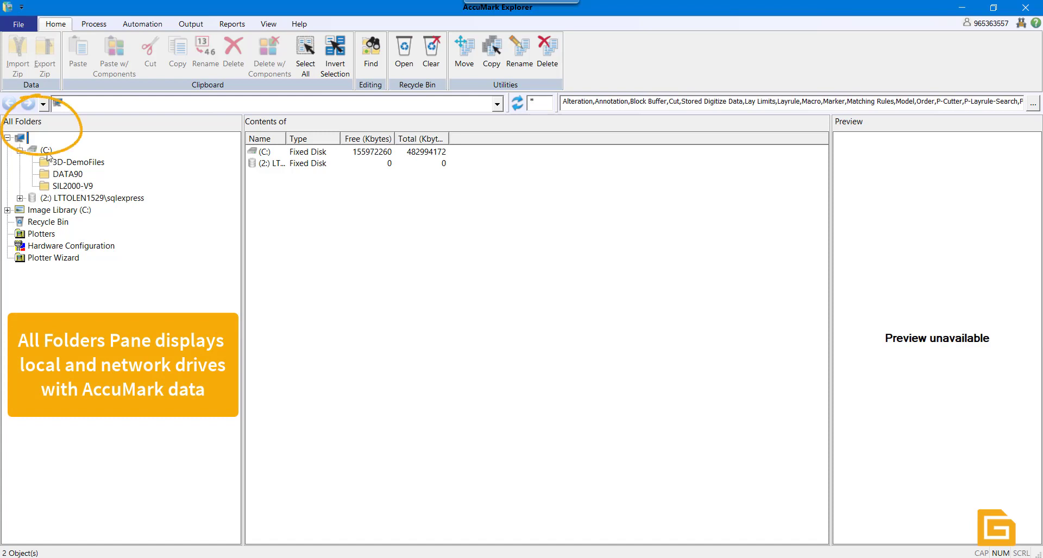
{"action": "left_click", "coordinate": [47, 152]}
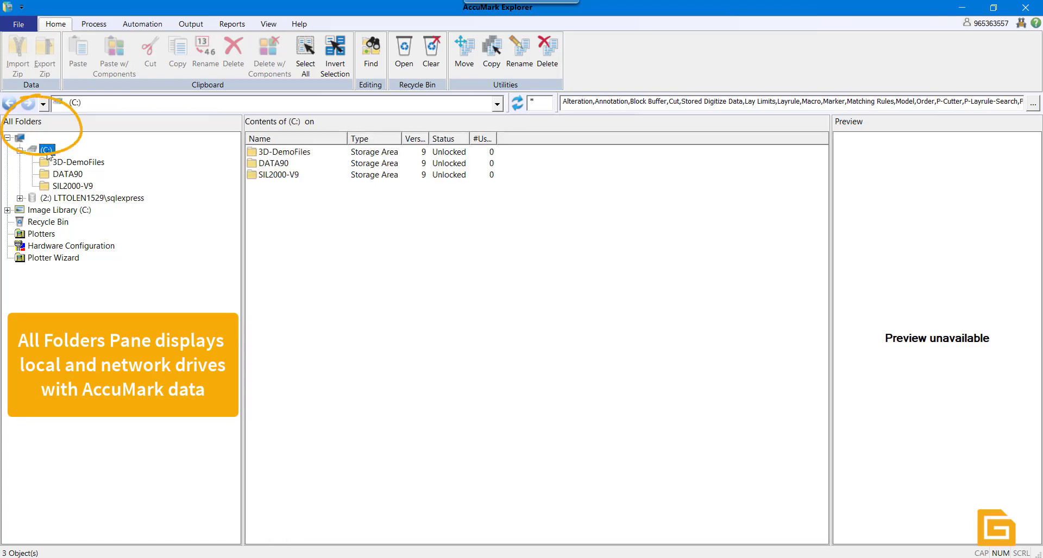
{"action": "left_click", "coordinate": [68, 175]}
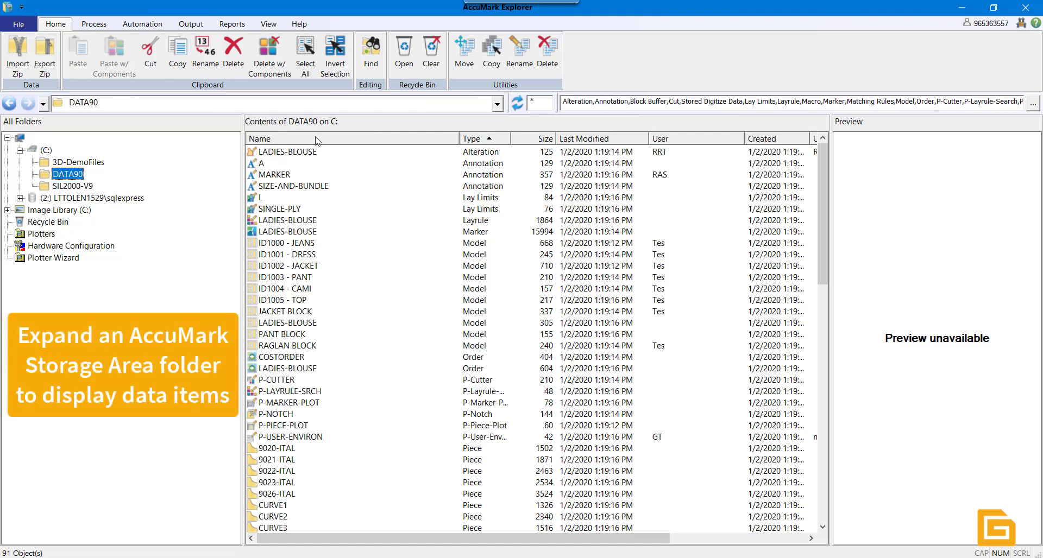
- Sort the DATA90 contents by type in ascending order and preview the LADIES-BLOUSE marker
{"action": "left_click", "coordinate": [491, 141]}
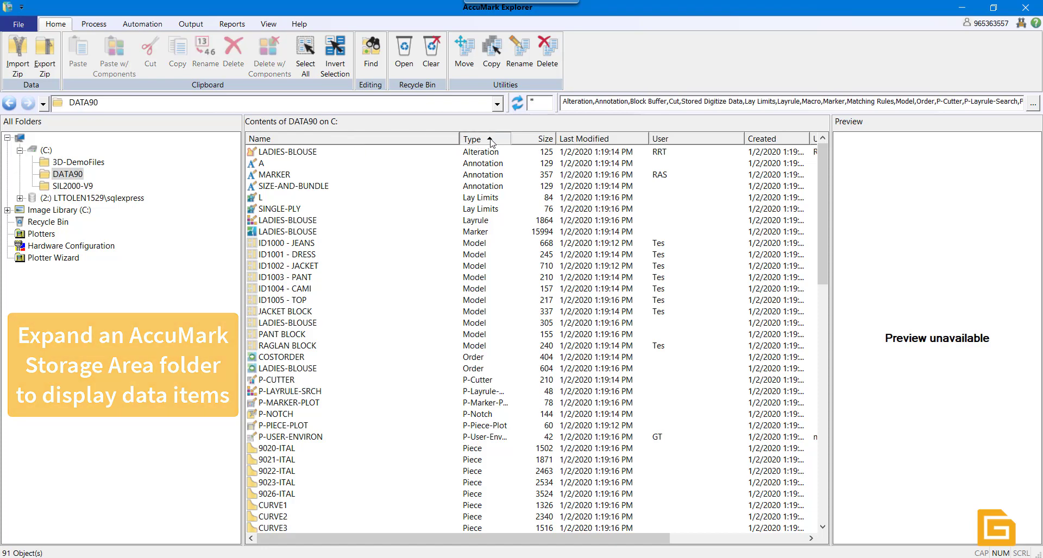
{"action": "left_click", "coordinate": [491, 141]}
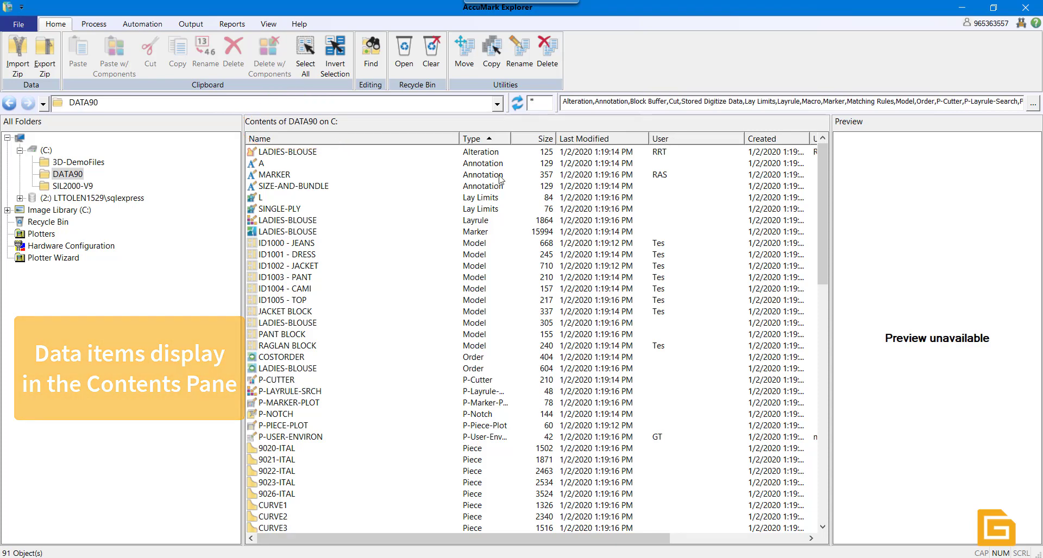
{"action": "left_click", "coordinate": [303, 232]}
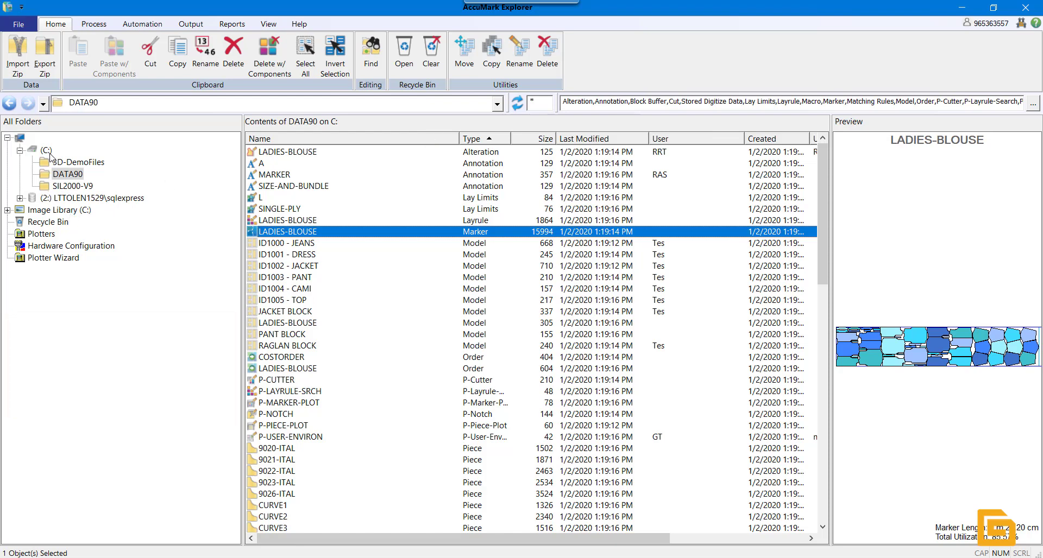
- Expand the Image Library on C: and display the images in its IMPORT folder
{"action": "left_click", "coordinate": [50, 211]}
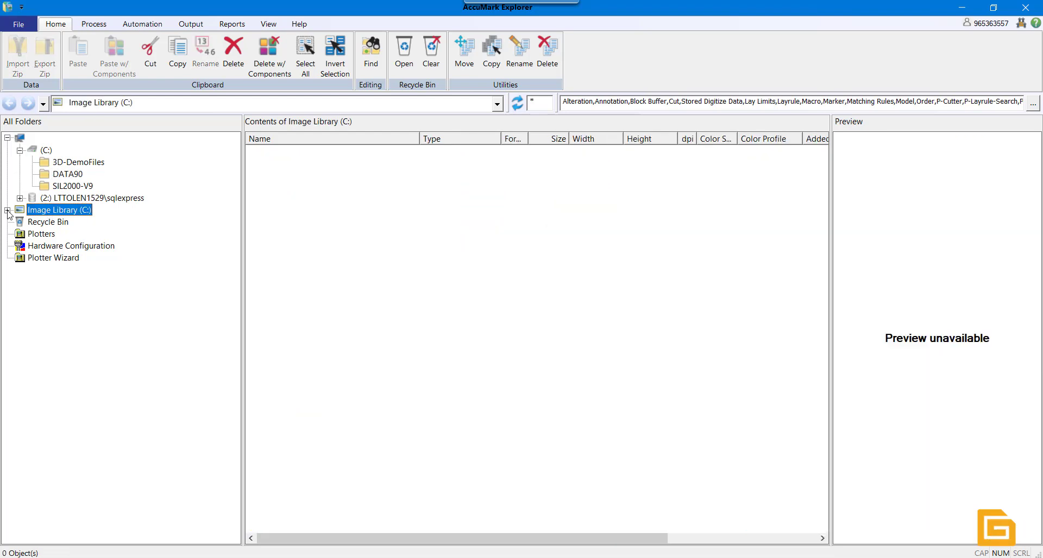
{"action": "left_click", "coordinate": [7, 210]}
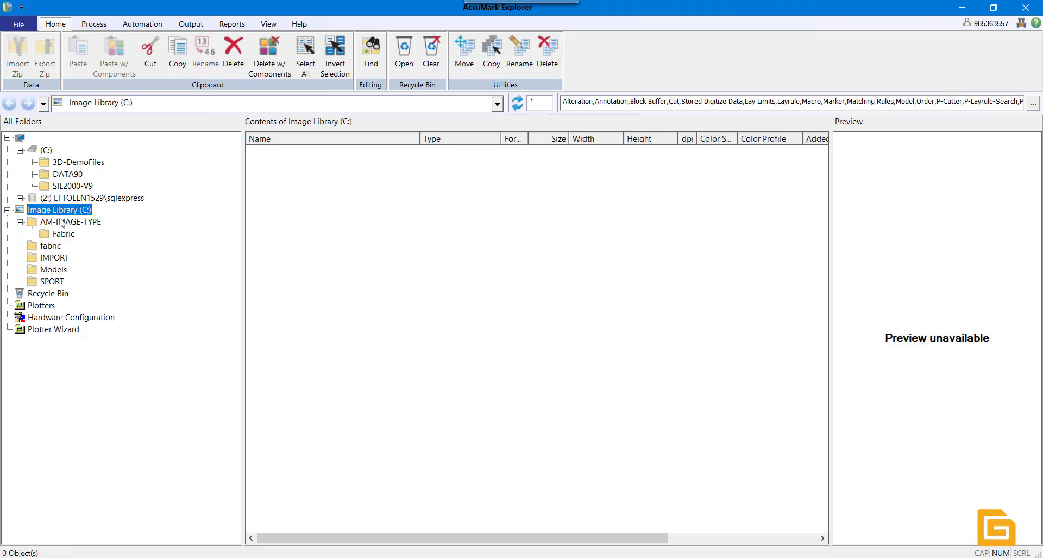
{"action": "left_click", "coordinate": [54, 257]}
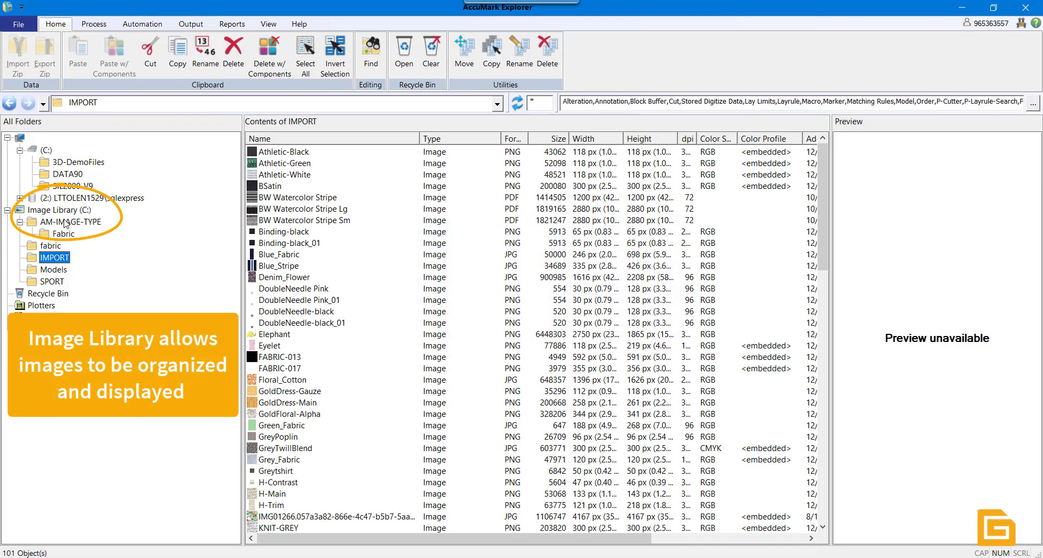
- Display the deleted items in the Recycle Bin and the list of configured plotters
{"action": "left_click", "coordinate": [63, 294]}
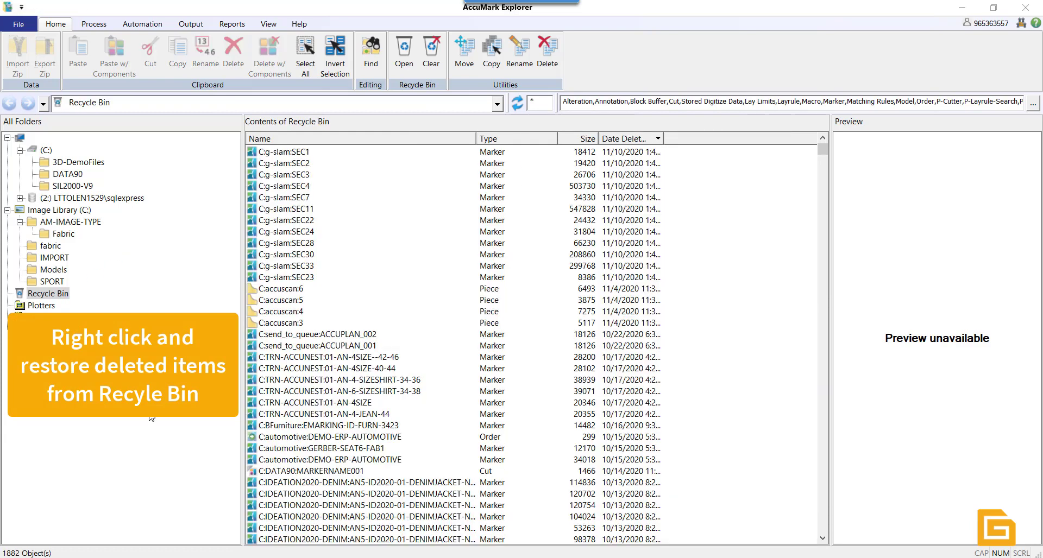
{"action": "left_click", "coordinate": [48, 307]}
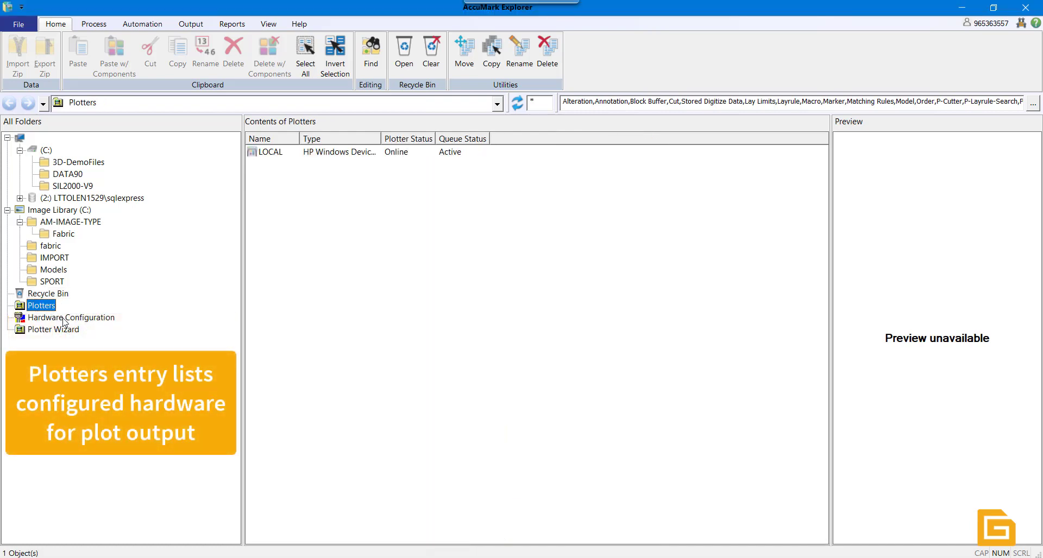
- View the digitizer settings in Hardware Configuration and the plotter location choices in the Plotter Wizard
{"action": "left_click", "coordinate": [64, 319]}
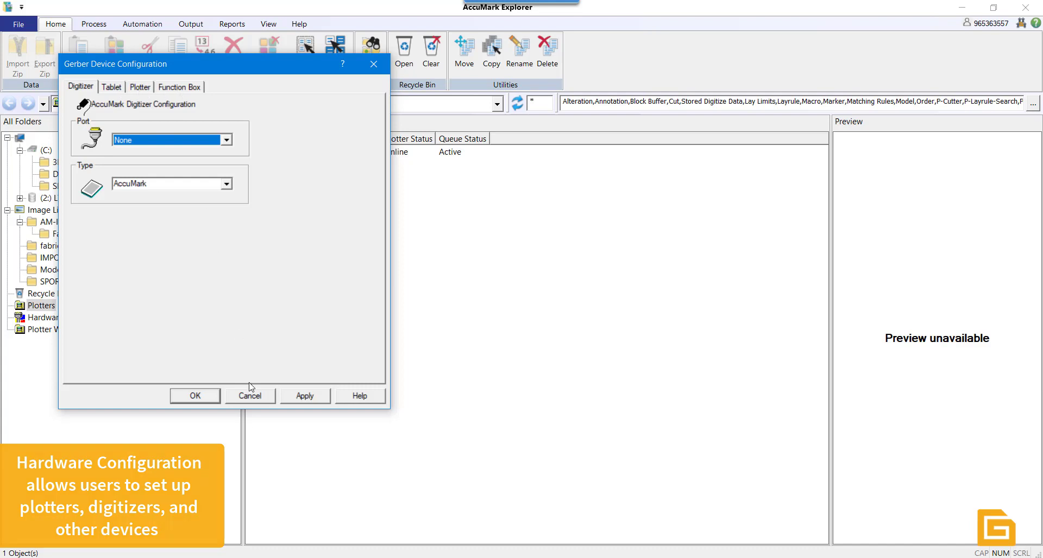
{"action": "left_click", "coordinate": [206, 397]}
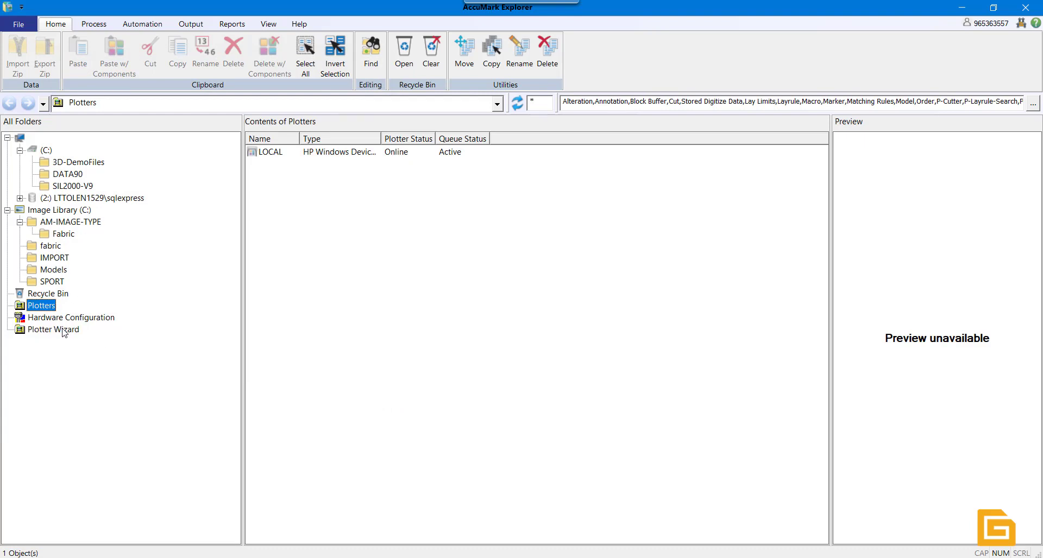
{"action": "double_click", "coordinate": [64, 330]}
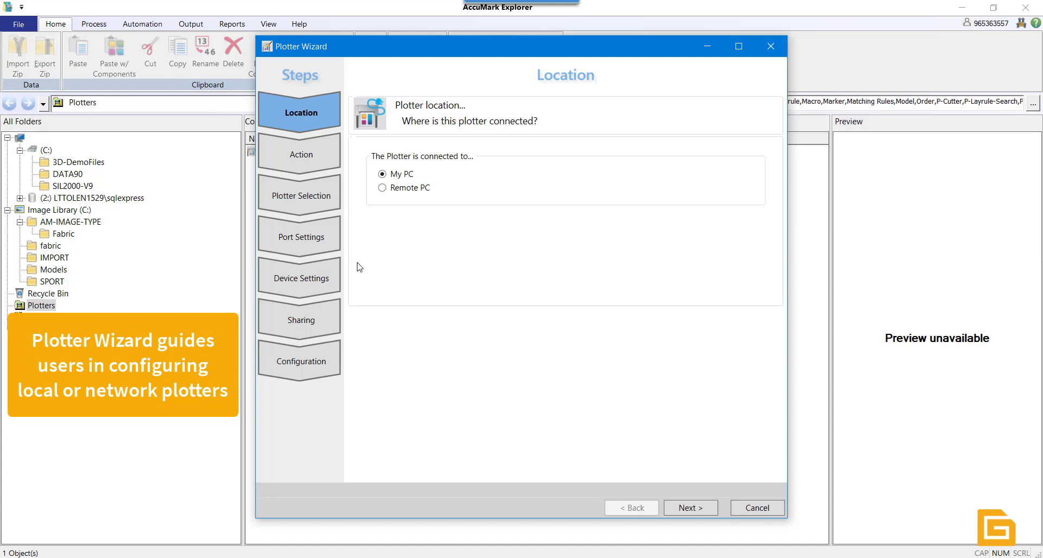
{"action": "left_click", "coordinate": [703, 516]}
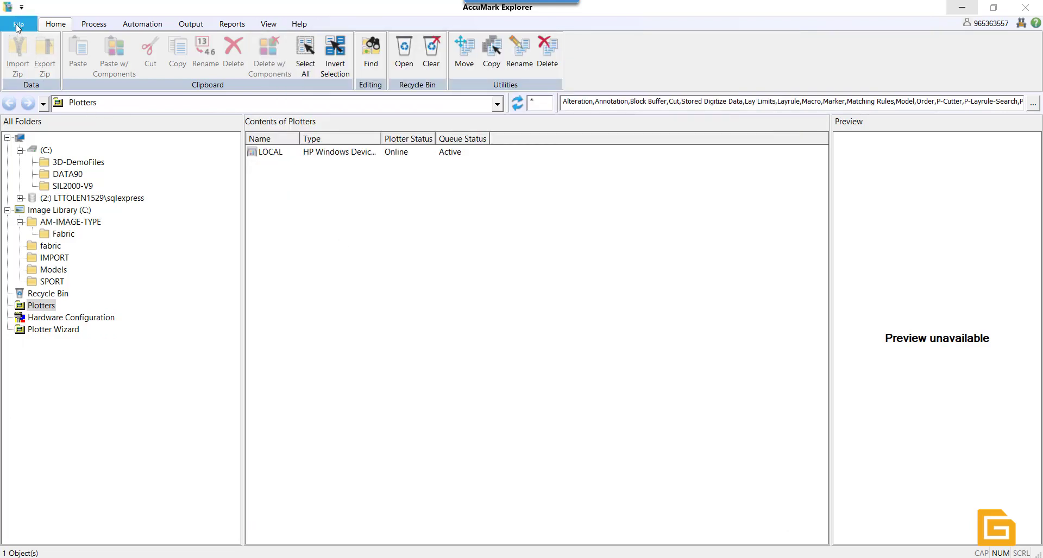
- Open the AccuMark options and review the Storage Areas, Hardware Configuration, User Settings and Default Open Options pages
{"action": "left_click", "coordinate": [18, 25]}
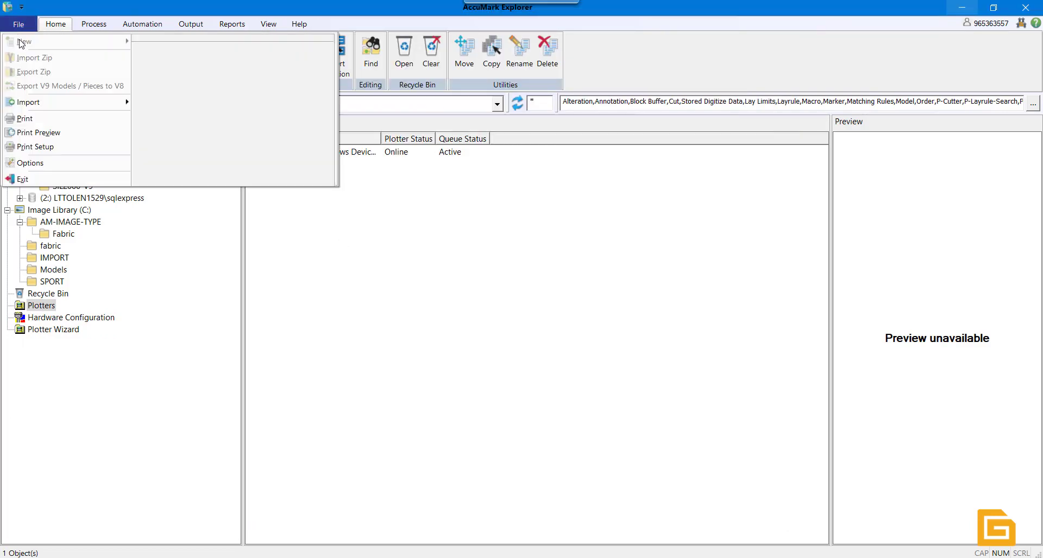
{"action": "mouse_move", "coordinate": [23, 44]}
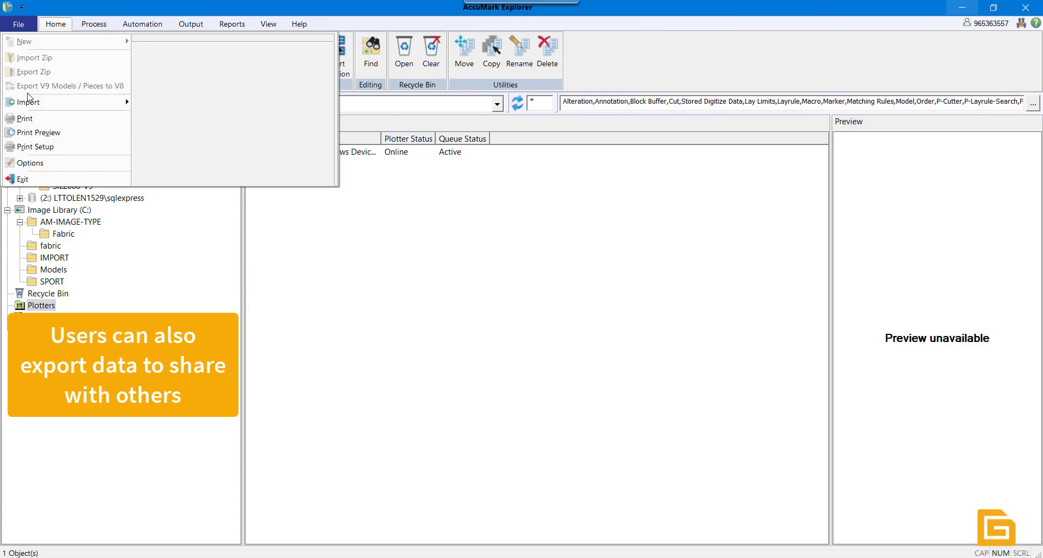
{"action": "mouse_move", "coordinate": [29, 102]}
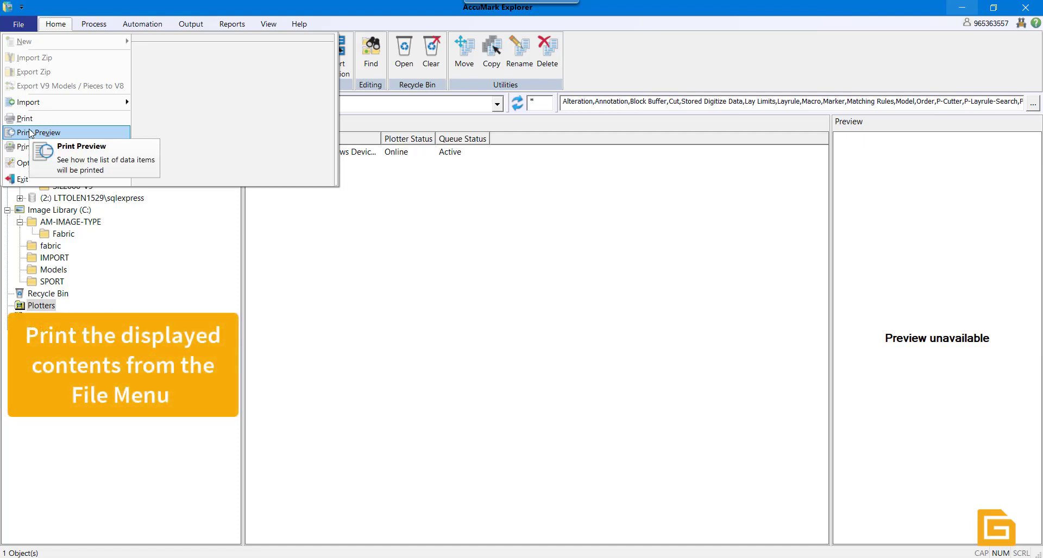
{"action": "left_click", "coordinate": [29, 163]}
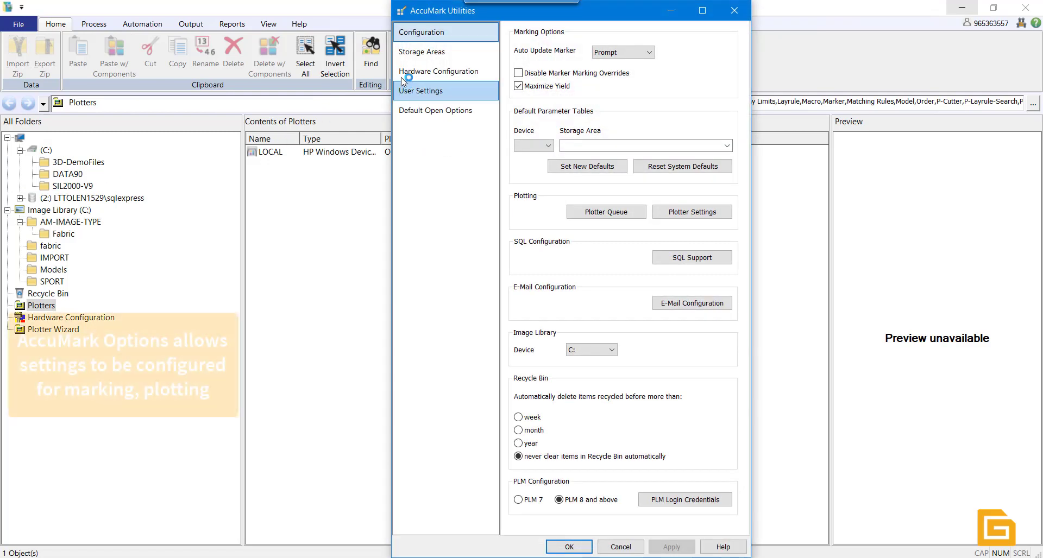
{"action": "left_click", "coordinate": [432, 56]}
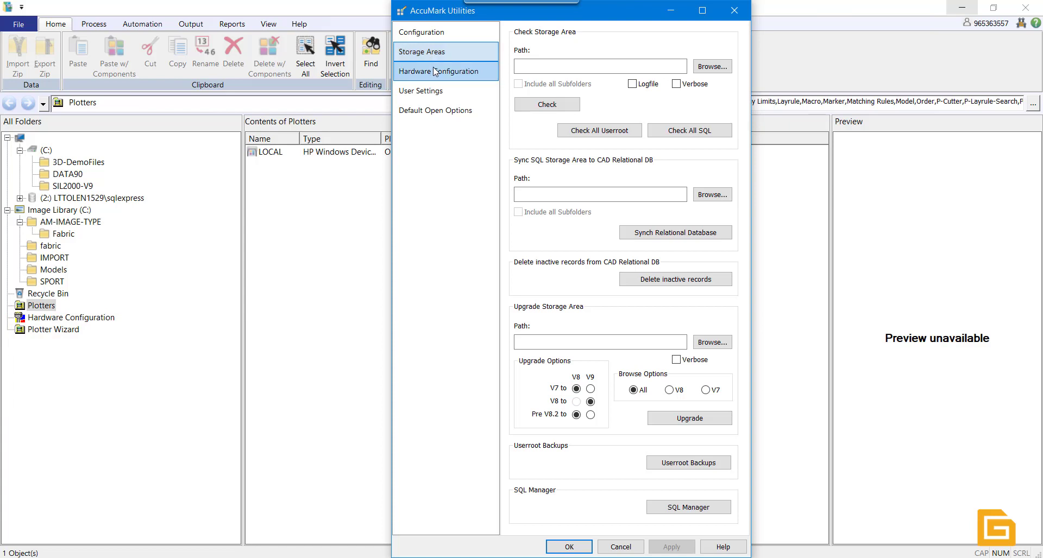
{"action": "left_click", "coordinate": [434, 71]}
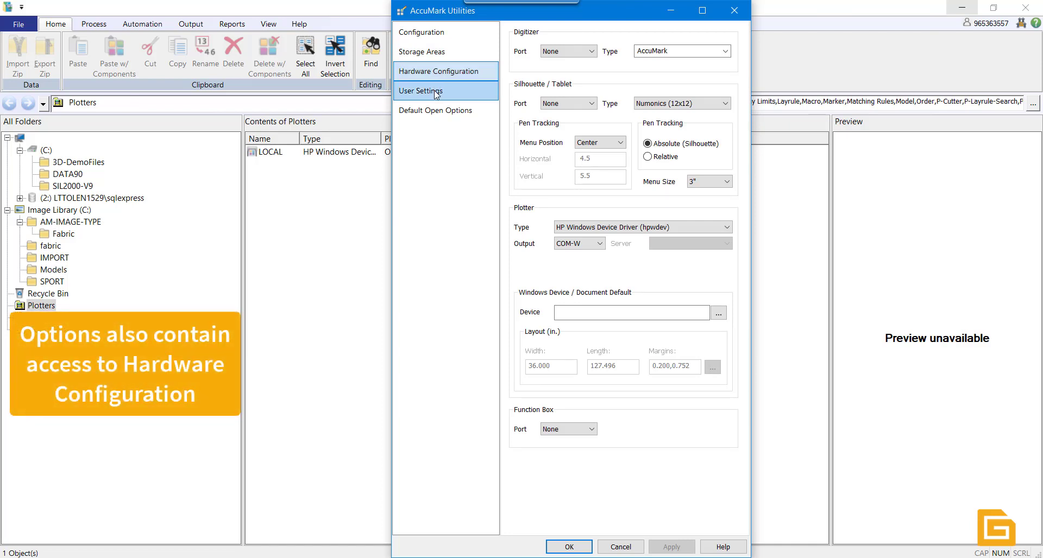
{"action": "left_click", "coordinate": [436, 92]}
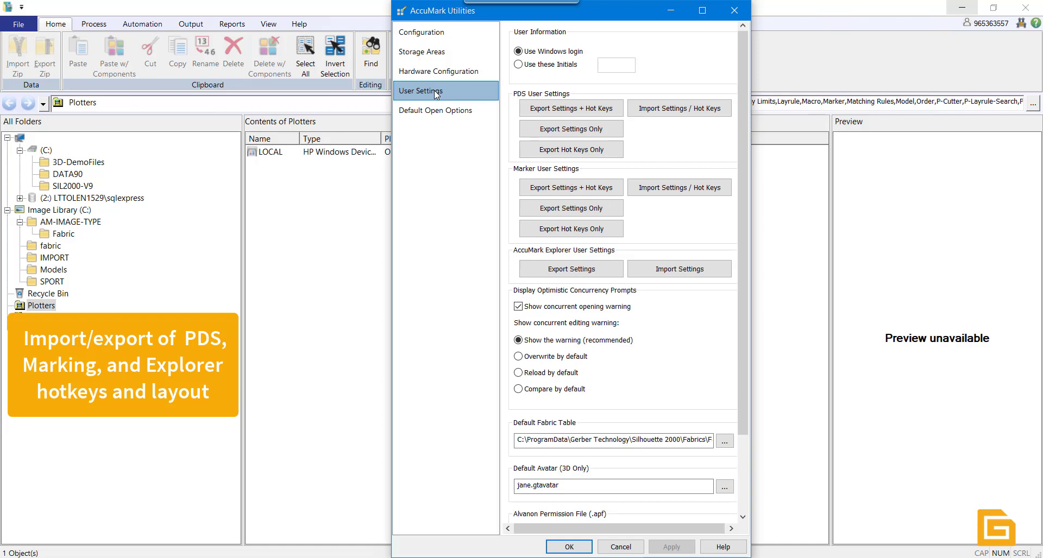
{"action": "left_click", "coordinate": [440, 108]}
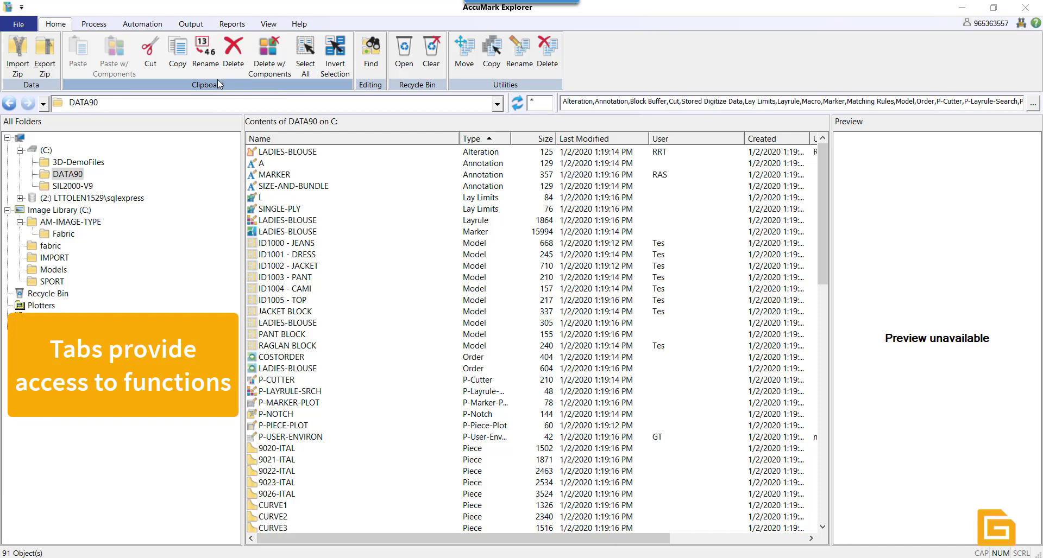
- Review the commands offered under Process, Automation, Output, Reports, View and Help
{"action": "left_click", "coordinate": [100, 30]}
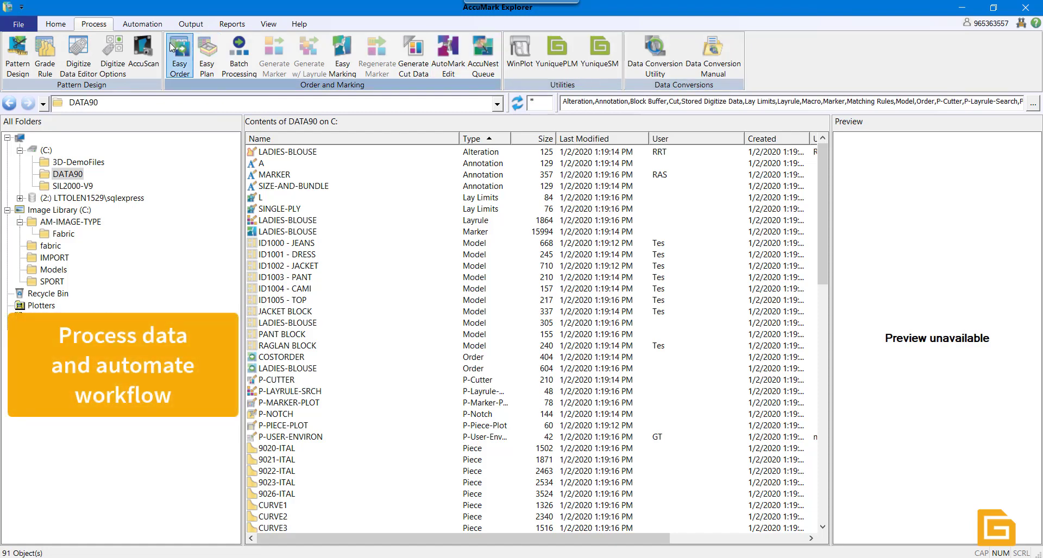
{"action": "left_click", "coordinate": [142, 24]}
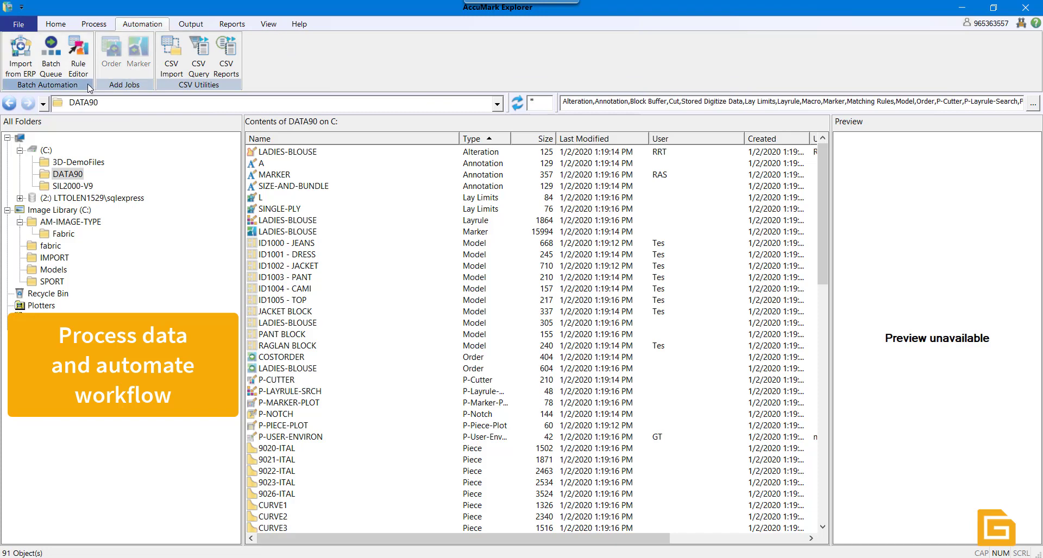
{"action": "left_click", "coordinate": [192, 27]}
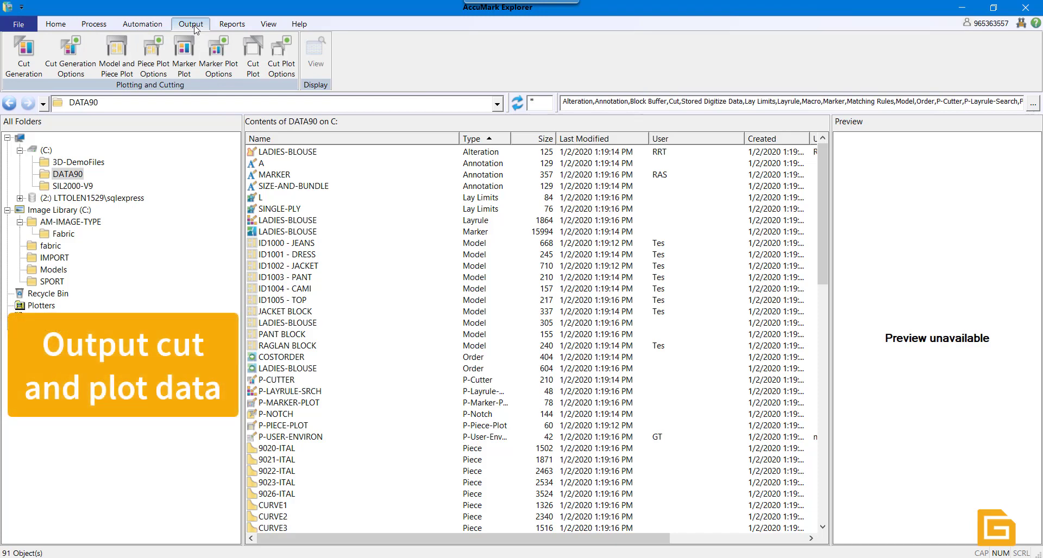
{"action": "left_click", "coordinate": [227, 27]}
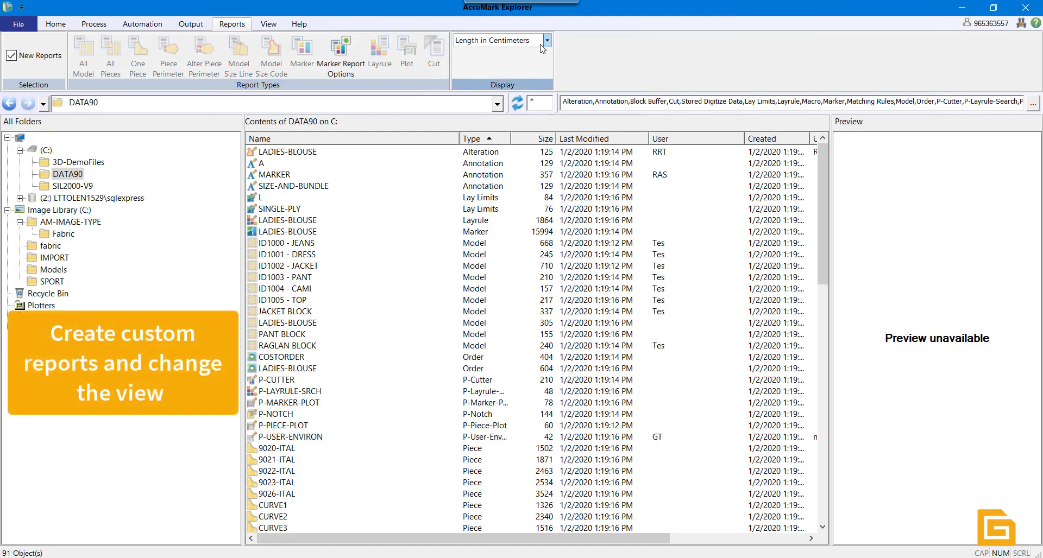
{"action": "left_click", "coordinate": [269, 24]}
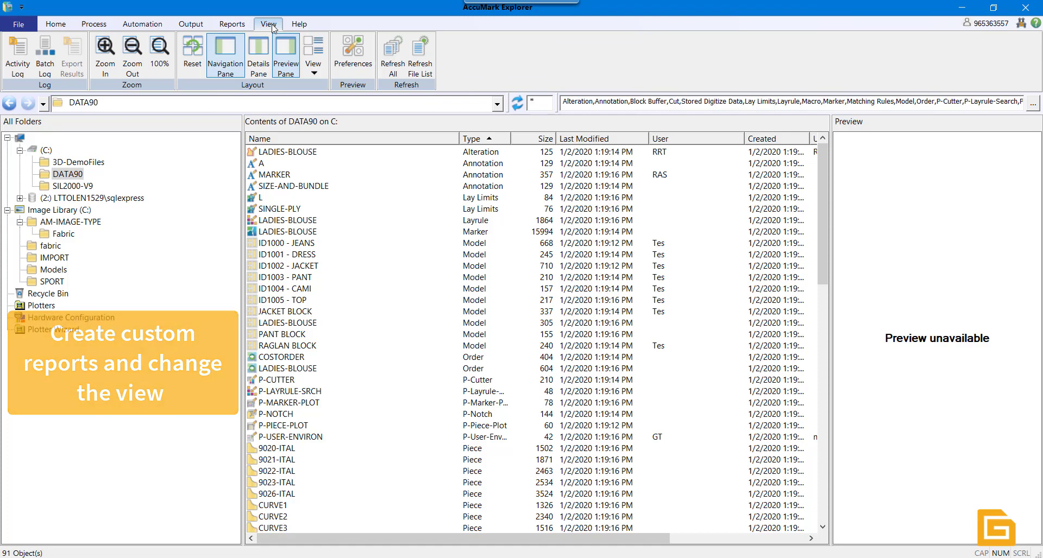
{"action": "left_click", "coordinate": [301, 27]}
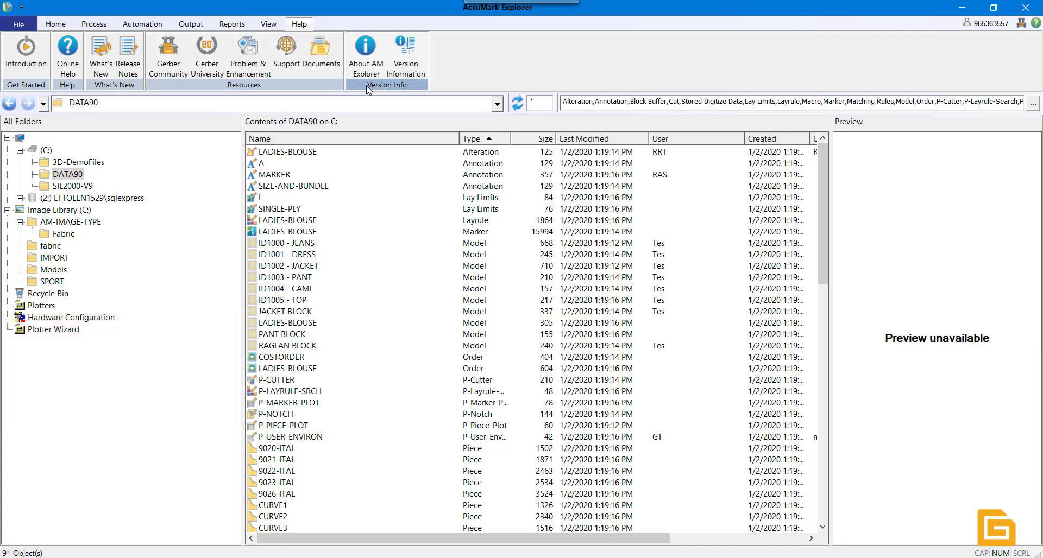
- Filter the DATA90 contents to show only the Model data type
{"action": "left_click", "coordinate": [497, 103]}
{"action": "left_click", "coordinate": [497, 103]}
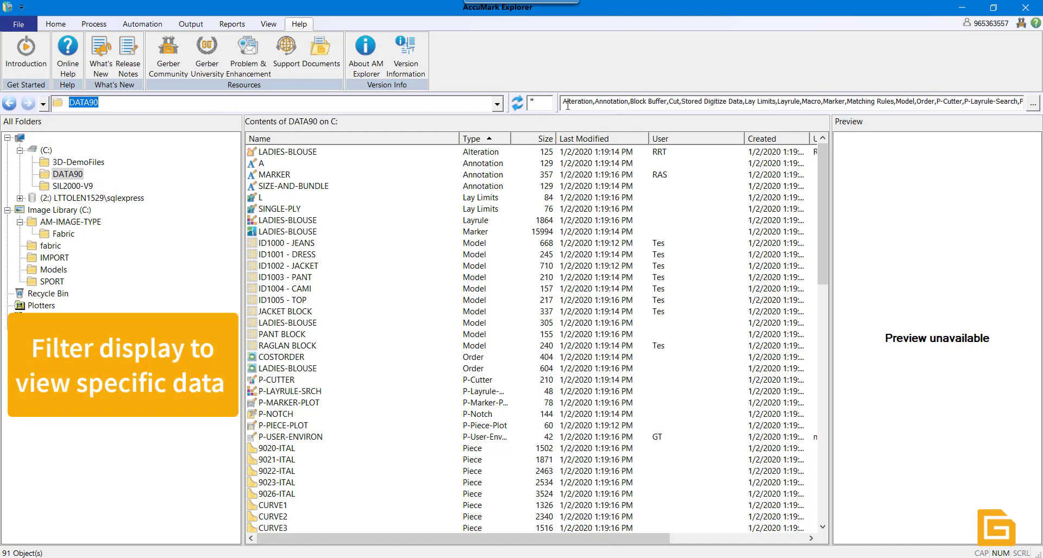
{"action": "left_click", "coordinate": [1033, 103]}
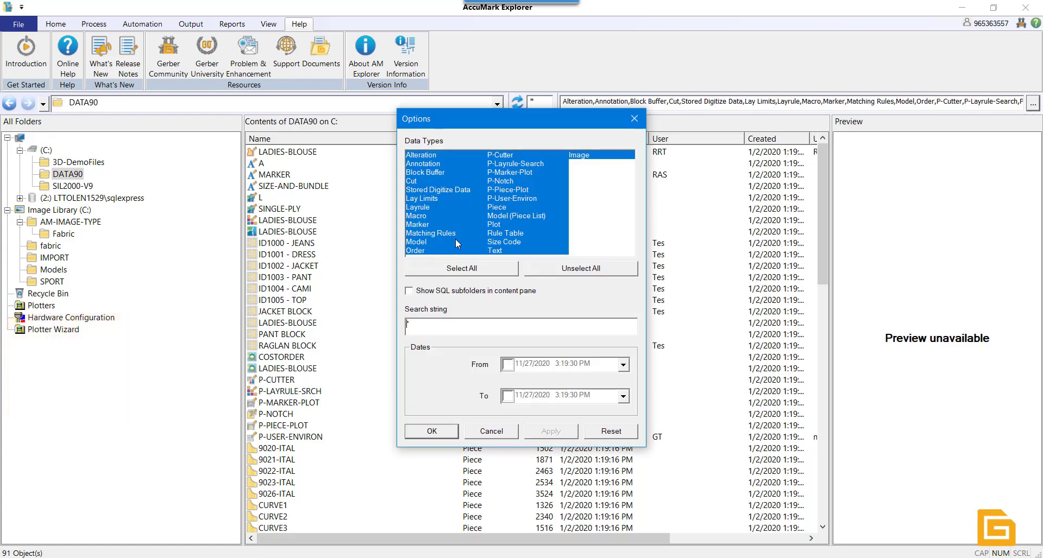
{"action": "left_click", "coordinate": [418, 242]}
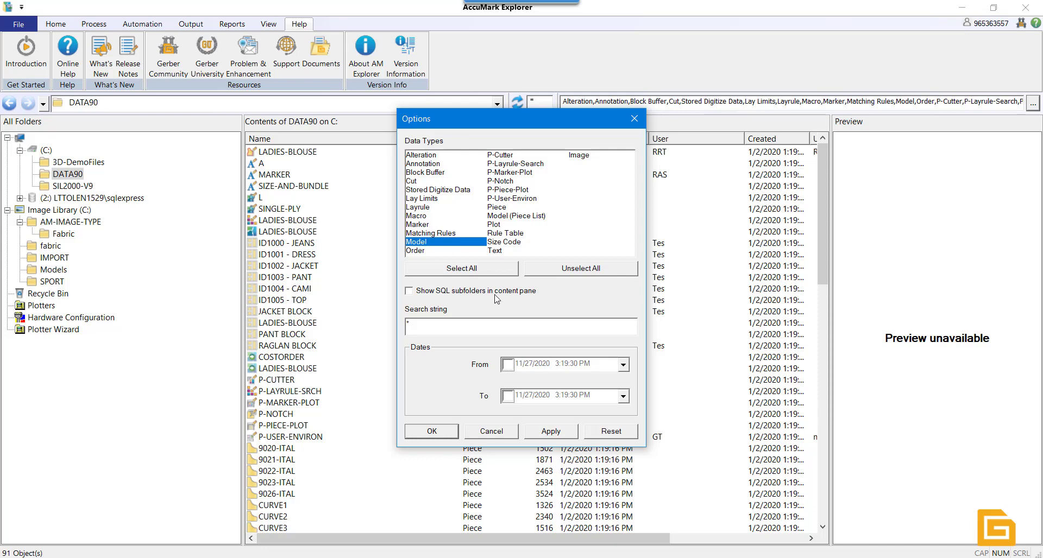
{"action": "left_click", "coordinate": [431, 432]}
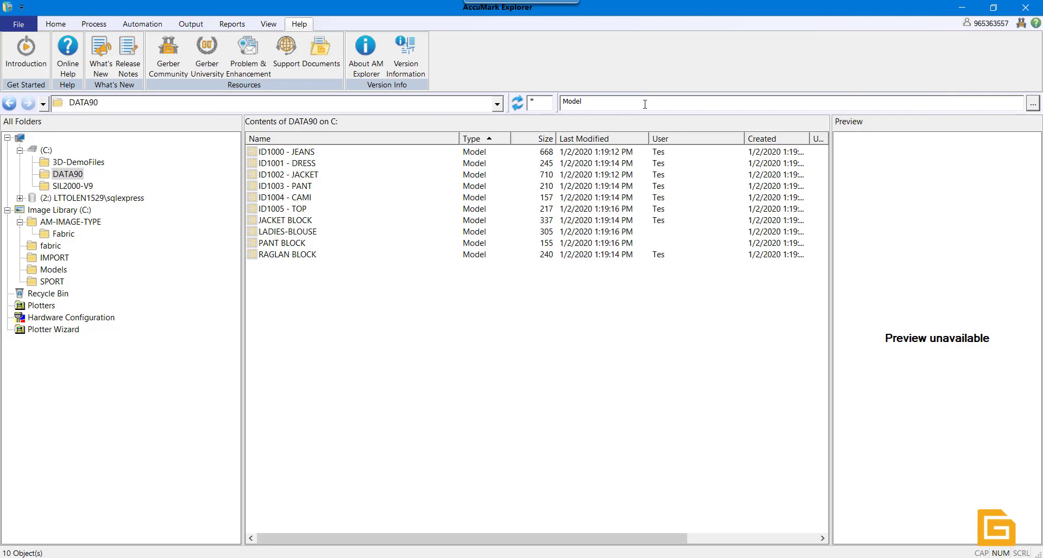
- Reset the display filter to include all data types in the DATA90 contents
{"action": "left_click", "coordinate": [1034, 105]}
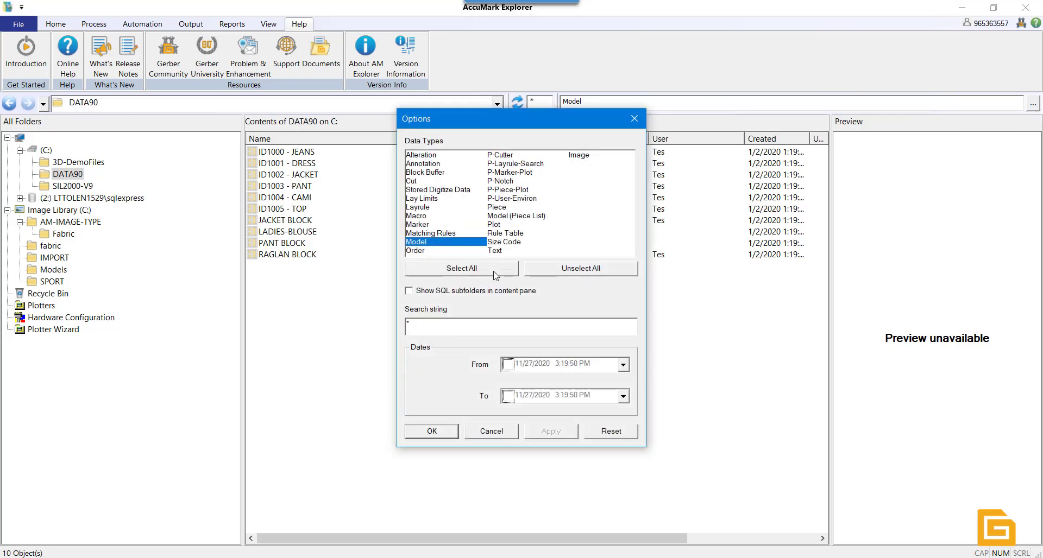
{"action": "left_click", "coordinate": [495, 275]}
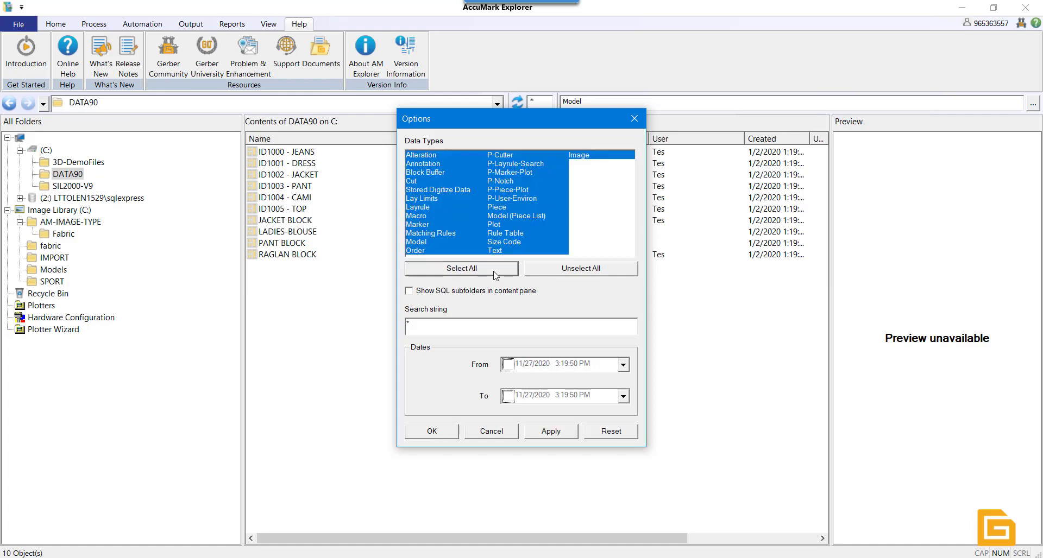
{"action": "left_click", "coordinate": [433, 432]}
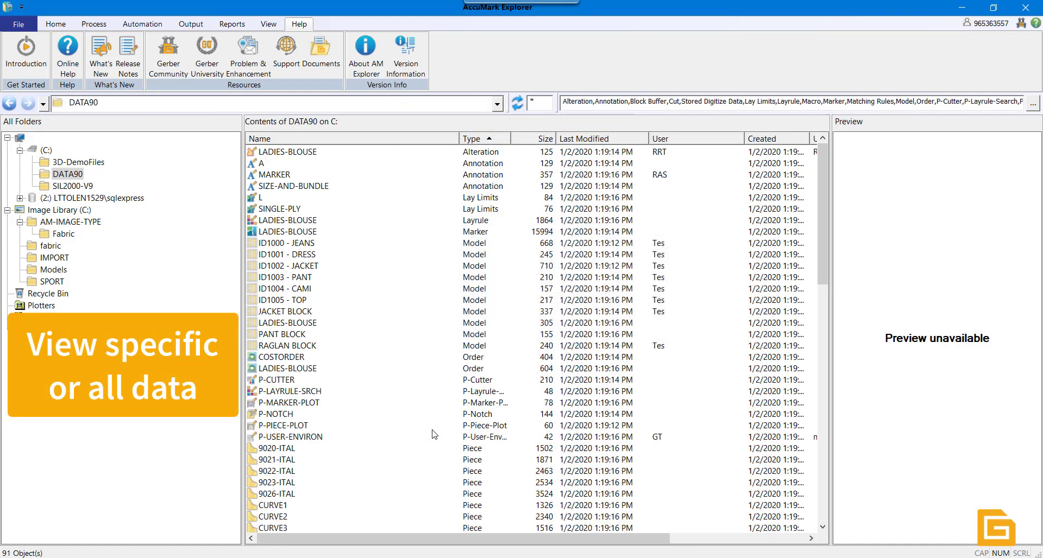